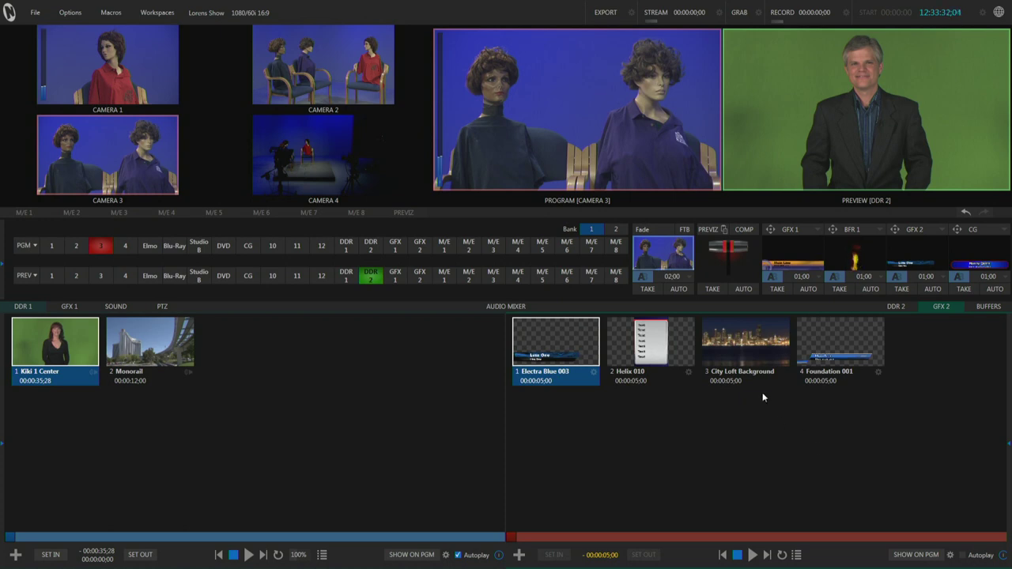
# Step: Select City Loft Background in GFX 2, and commit the Foundation 001 title's first text line as Main Line
pyautogui.click(751, 348)
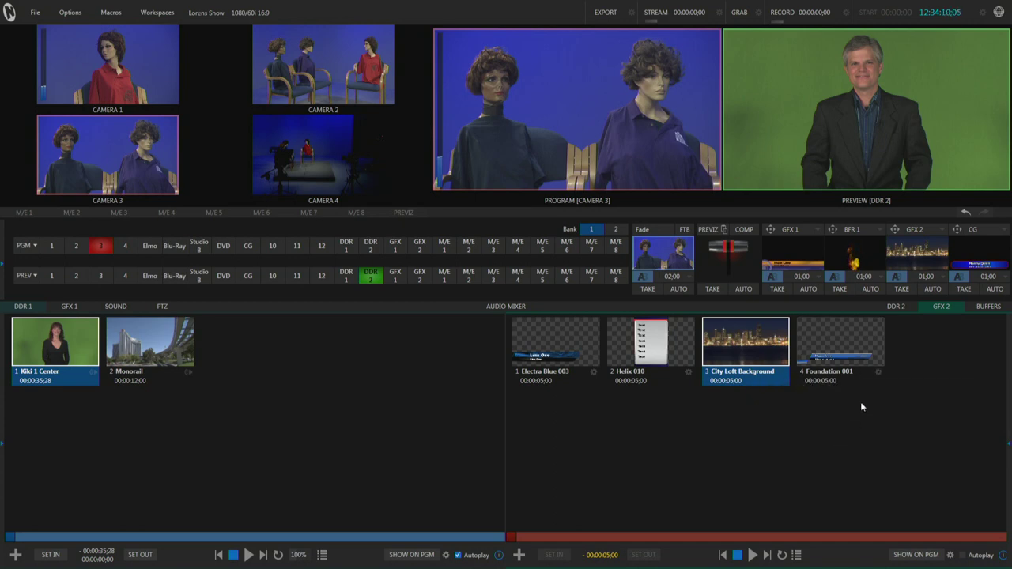
pyautogui.click(878, 371)
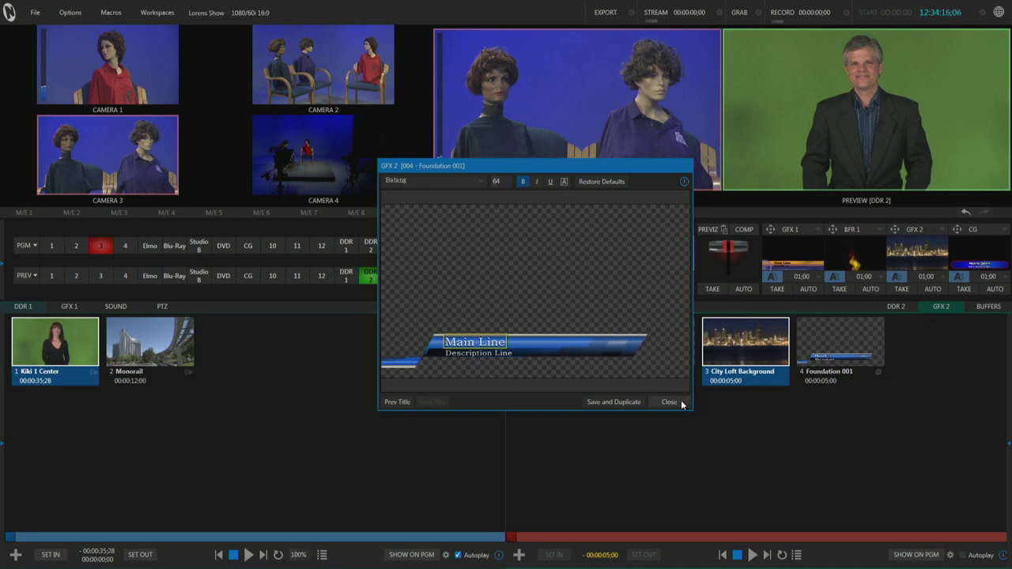
pyautogui.click(457, 350)
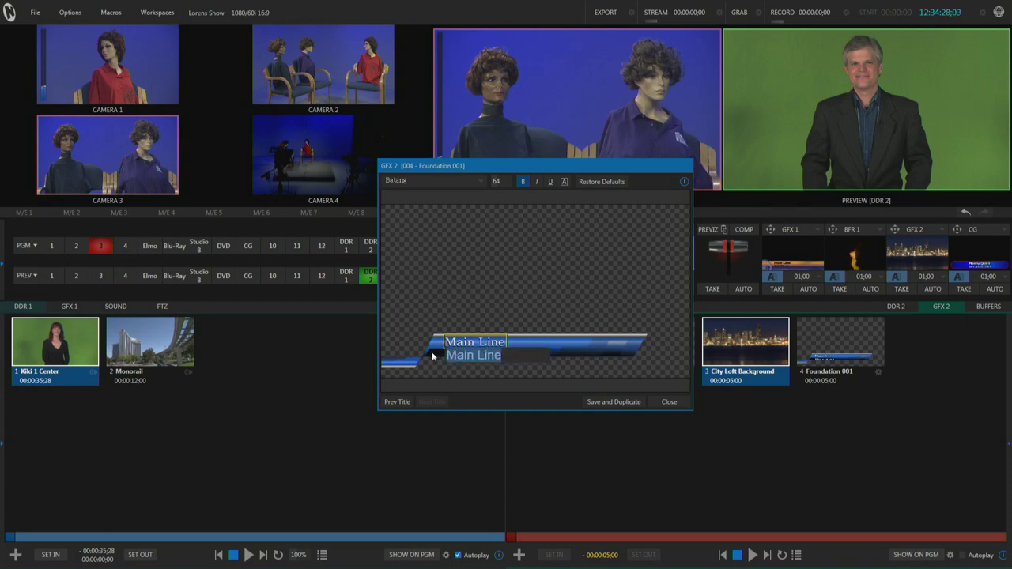
pyautogui.click(471, 372)
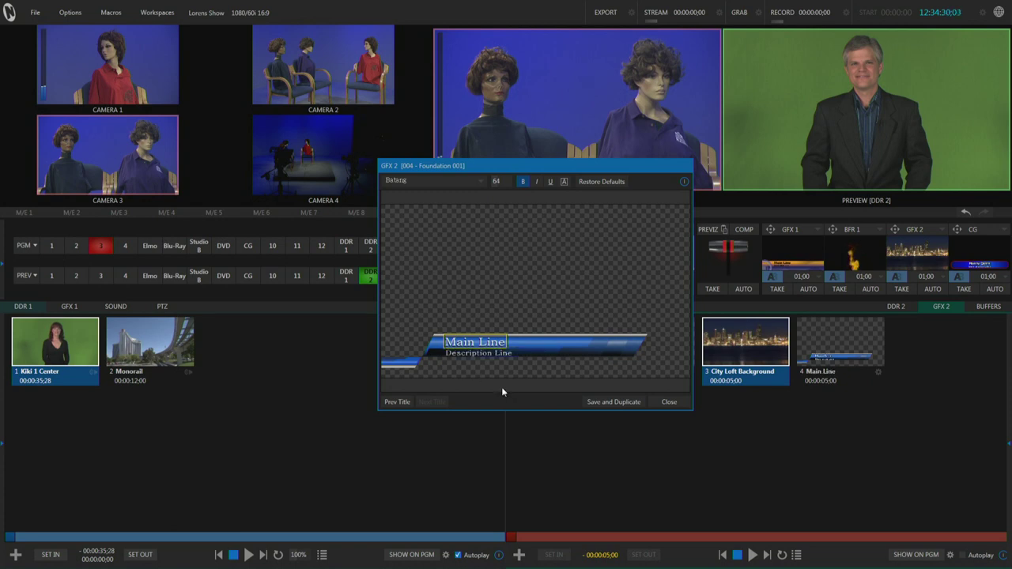
pyautogui.click(669, 401)
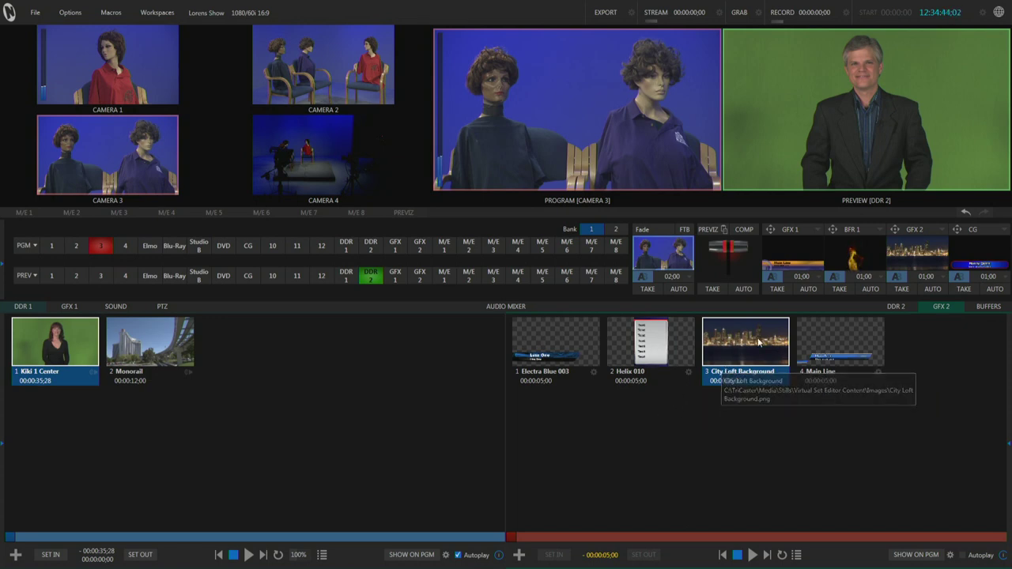
# Step: Move City Loft Background to the end of the GFX 2 playlist and back to third place
pyautogui.moveTo(759, 342); pyautogui.dragTo(883, 375)
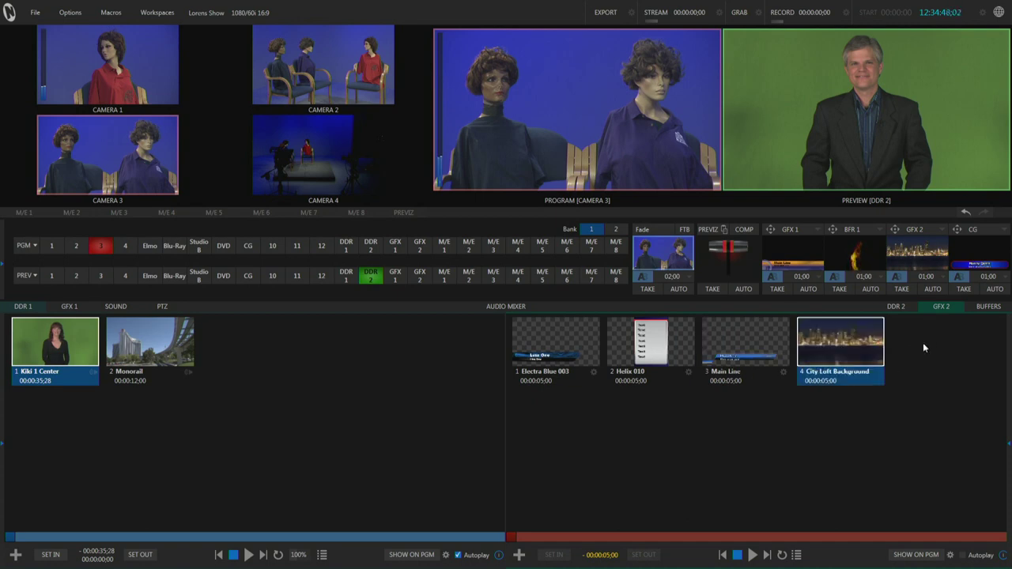
pyautogui.moveTo(848, 342); pyautogui.dragTo(727, 345)
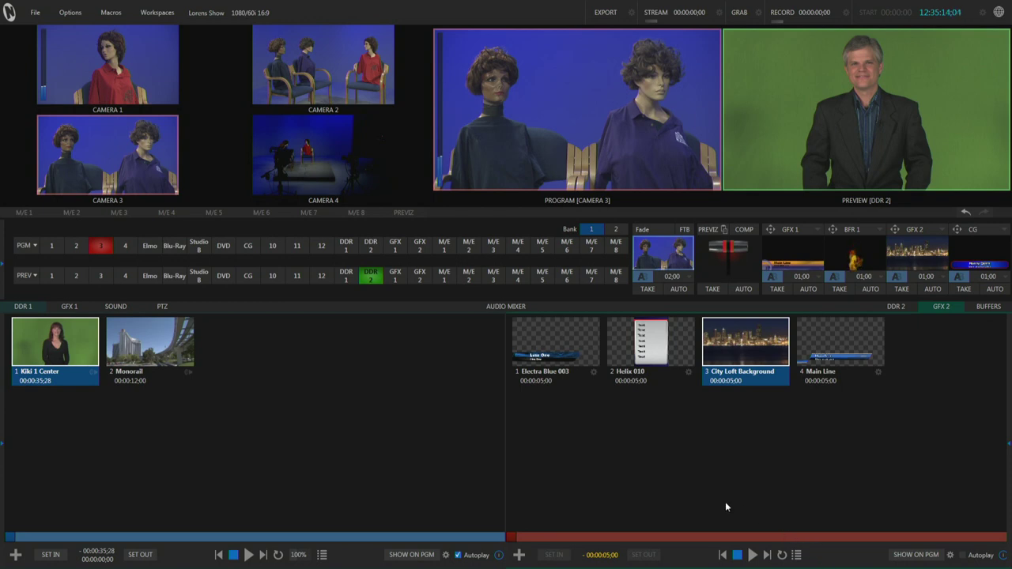
# Step: Start adding media to the GFX 2 playlist and browse the file system to Removable Disk (H:)
pyautogui.click(519, 556)
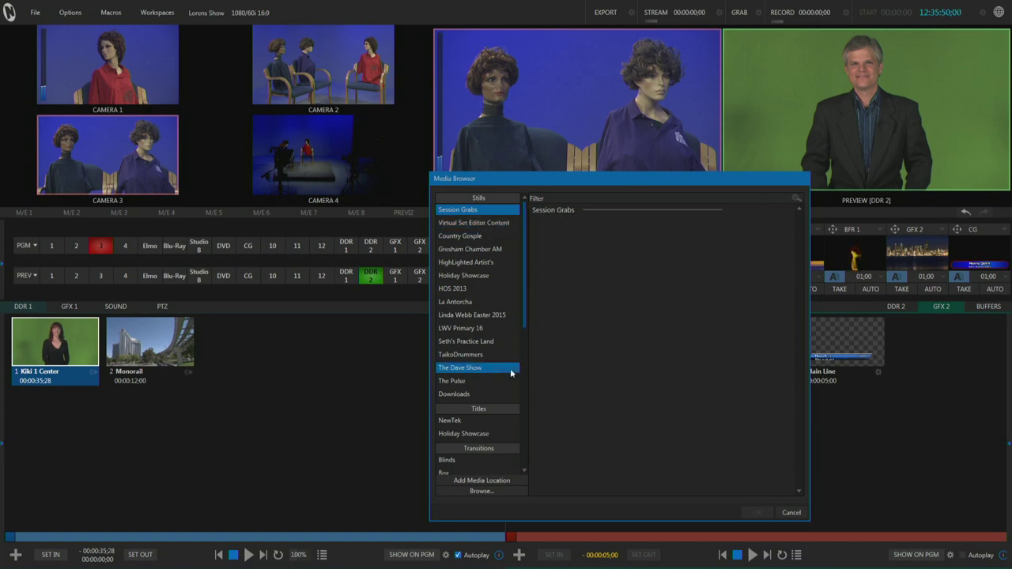
pyautogui.moveTo(522, 321); pyautogui.dragTo(531, 382)
pyautogui.click(454, 288)
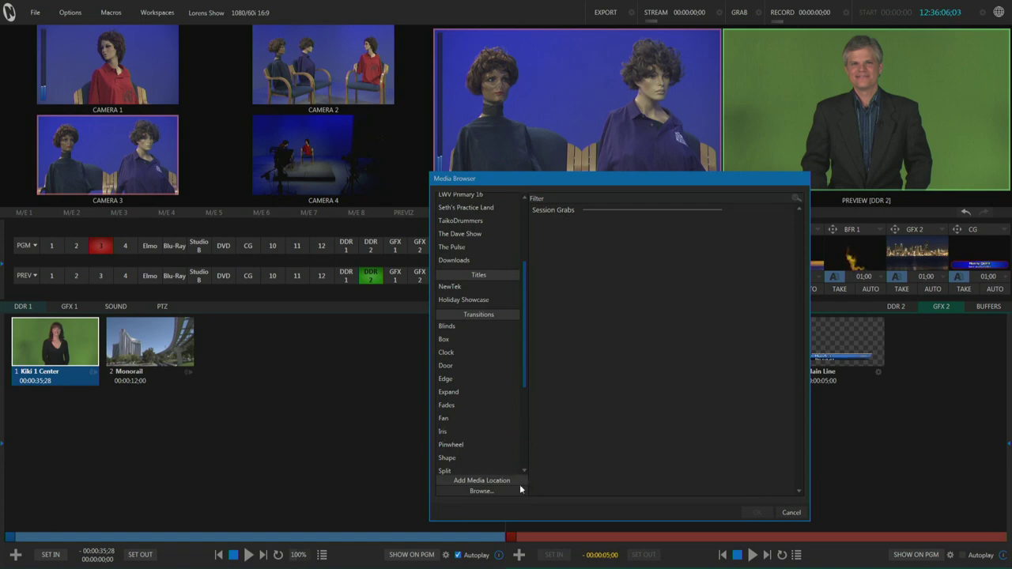
pyautogui.click(478, 491)
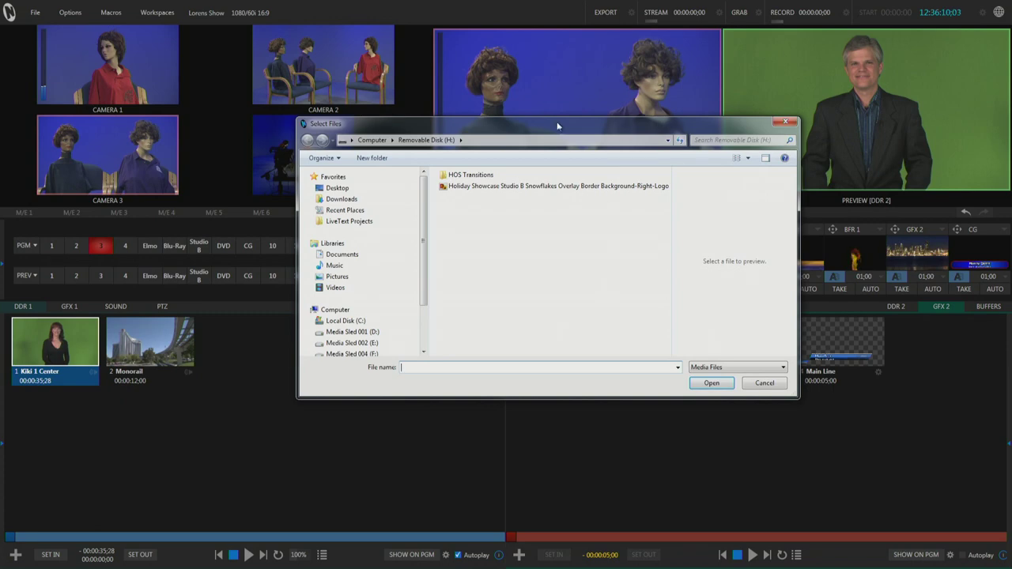
pyautogui.moveTo(539, 120); pyautogui.dragTo(573, 129)
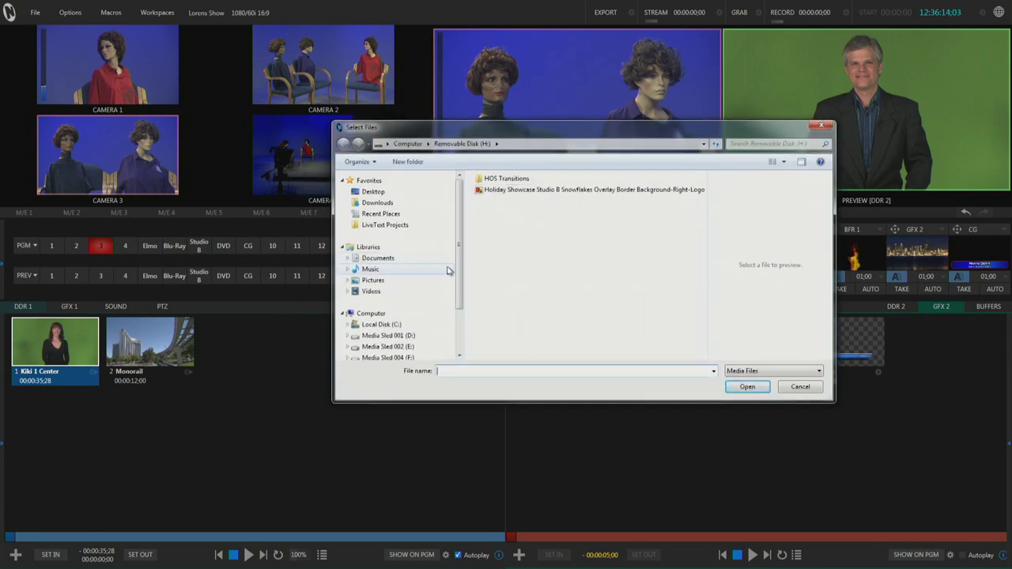
pyautogui.scroll(-2, 457, 273)
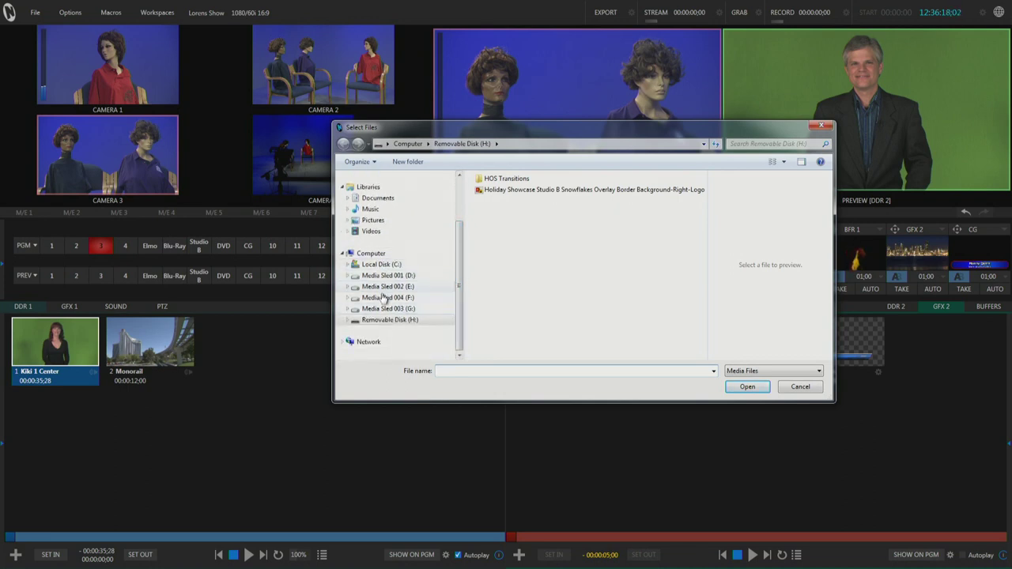
pyautogui.click(373, 321)
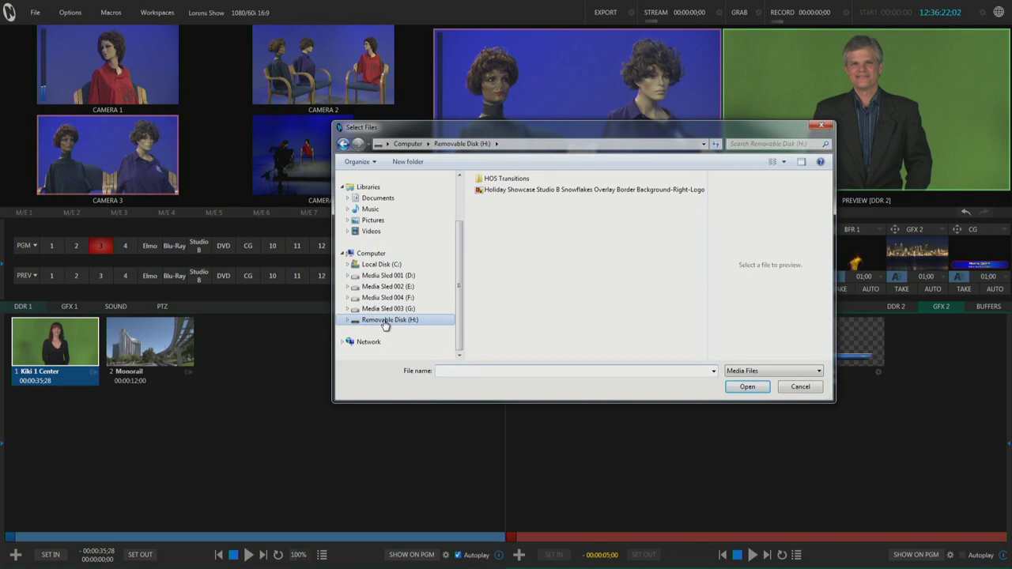
pyautogui.click(487, 181)
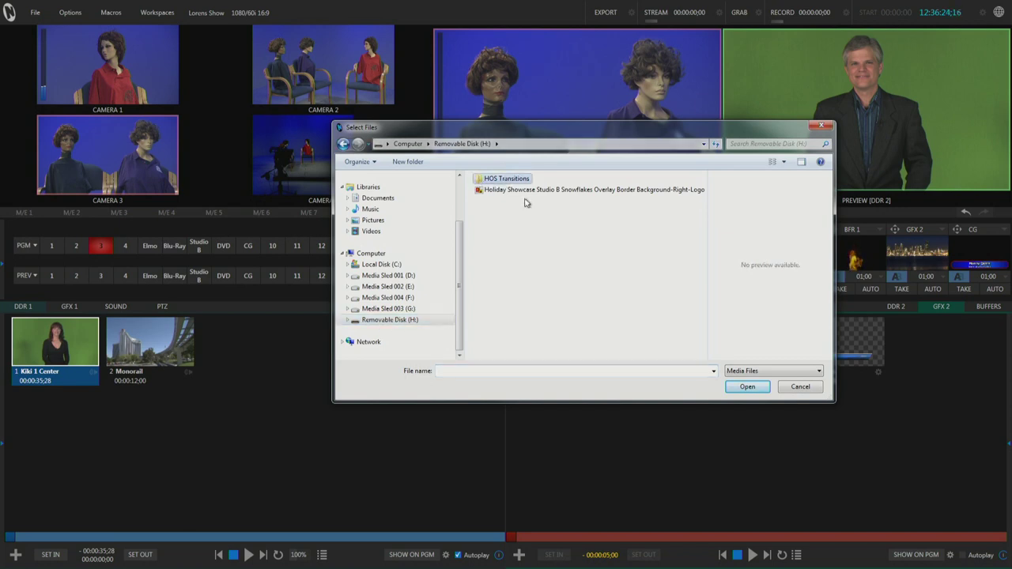
pyautogui.doubleClick(484, 180)
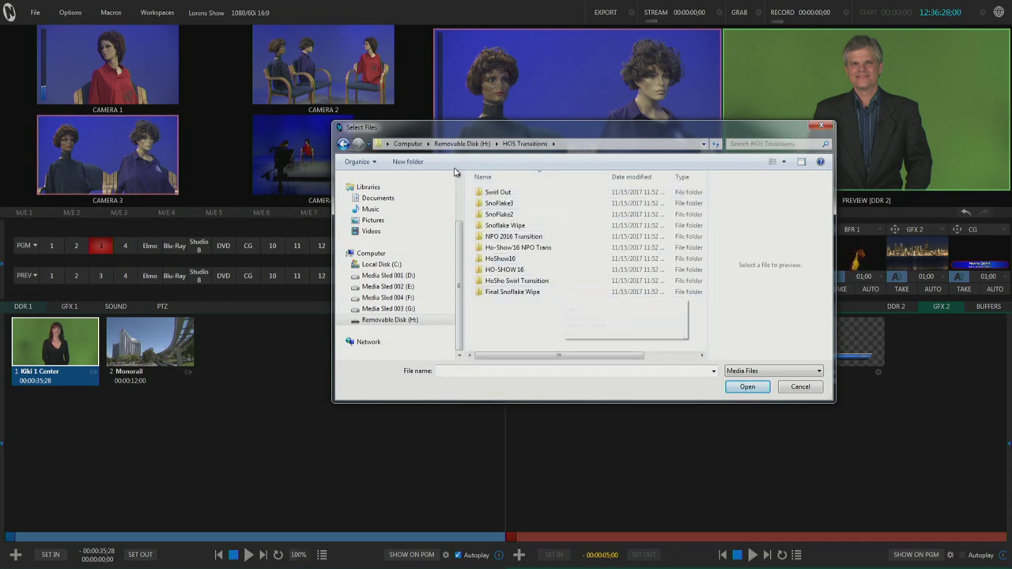
pyautogui.click(343, 143)
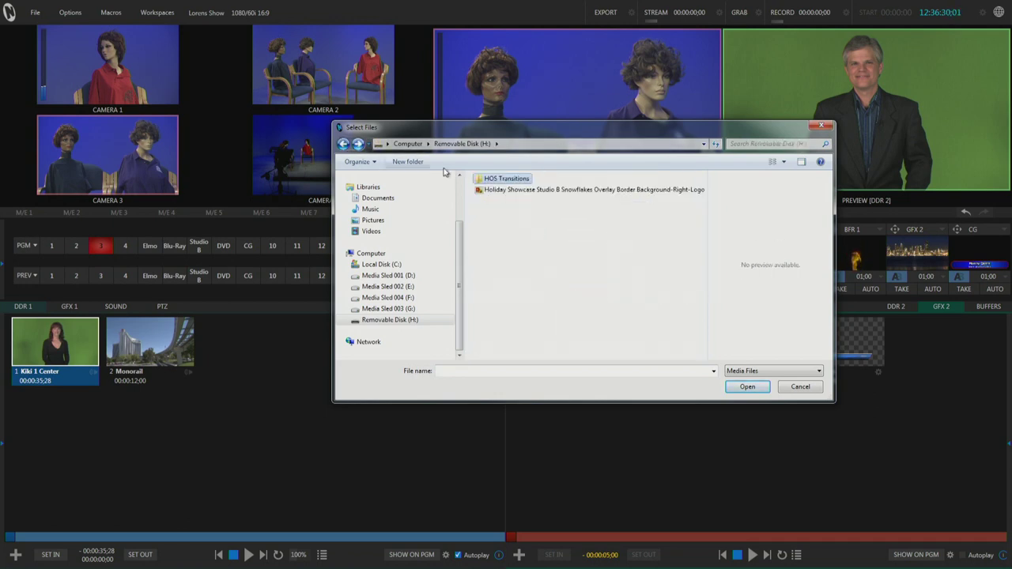
# Step: Add the image Holiday Showcase Studio B Snowflakes Overlay Border Background-Right-Logo to the GFX 2 playlist and select it there
pyautogui.click(551, 191)
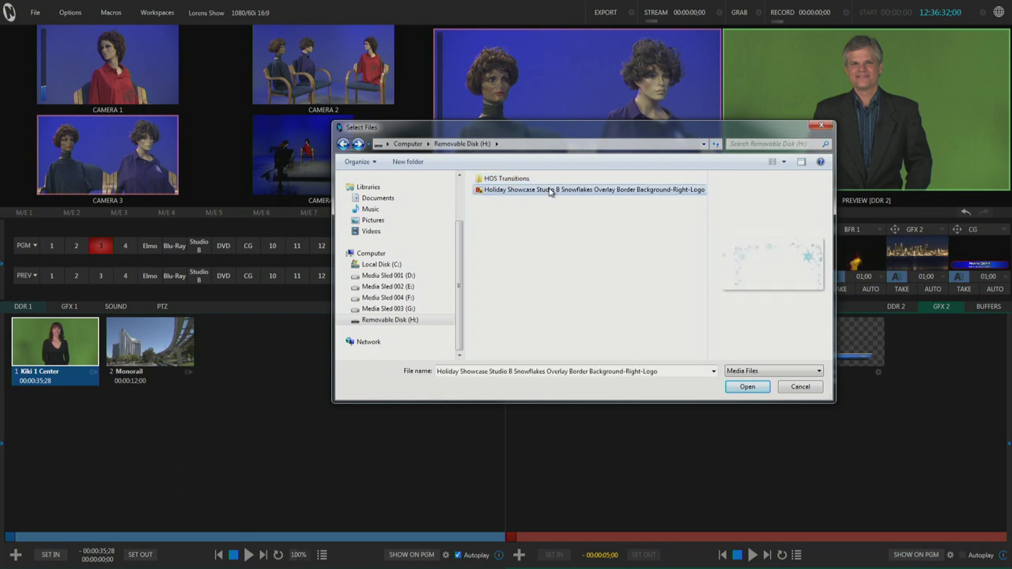
pyautogui.click(737, 386)
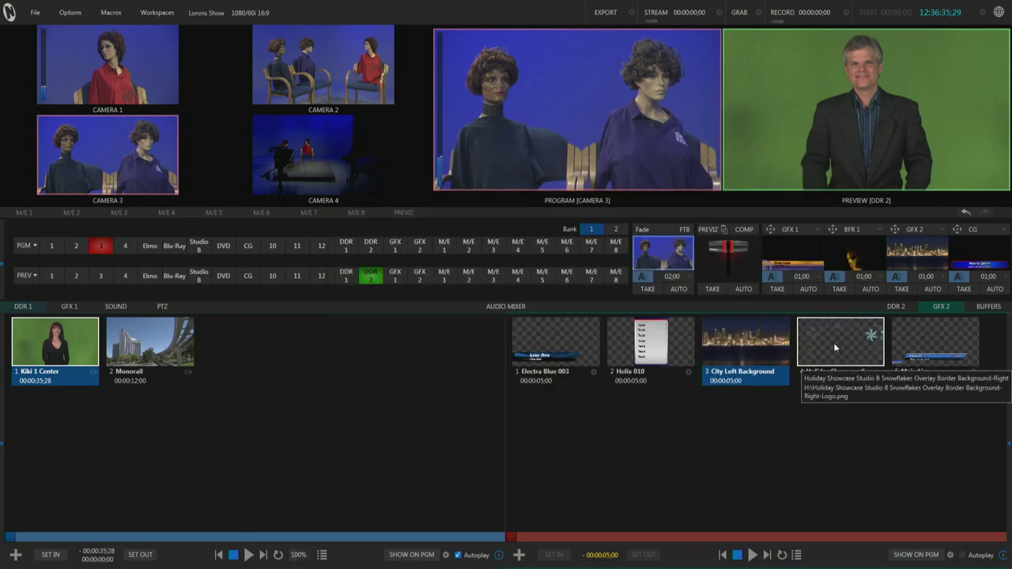
pyautogui.click(826, 343)
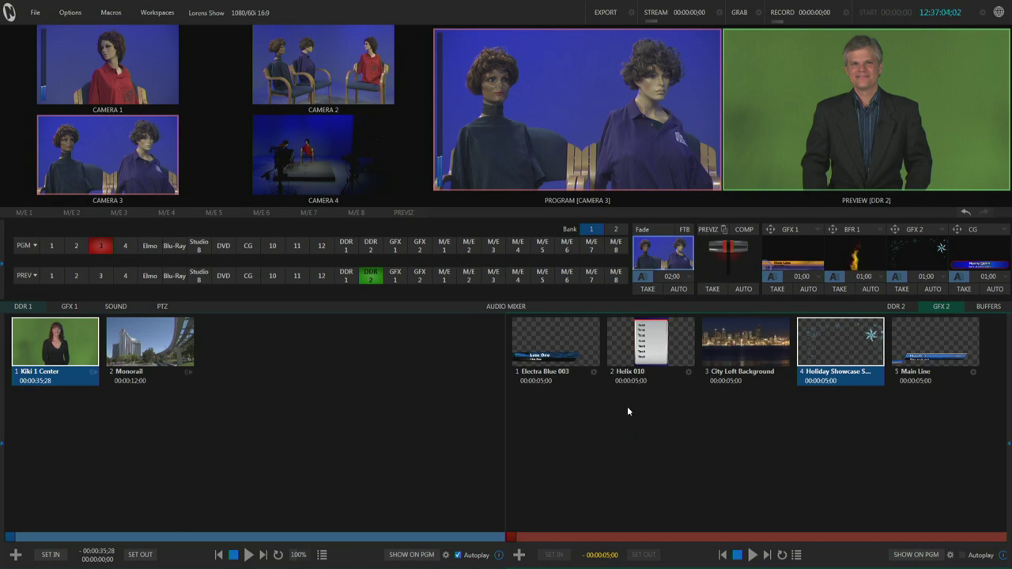
# Step: Add the Fly In LL trajectory transition to the Electra Blue 003 and Helix 010 items in the GFX 2 playlist
pyautogui.moveTo(634, 407); pyautogui.dragTo(550, 322)
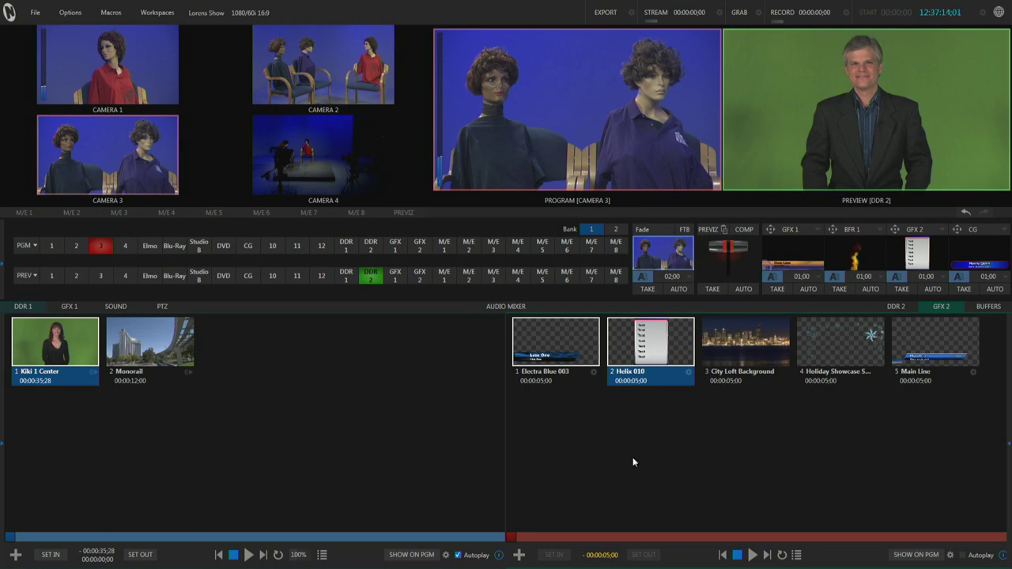
pyautogui.click(520, 556)
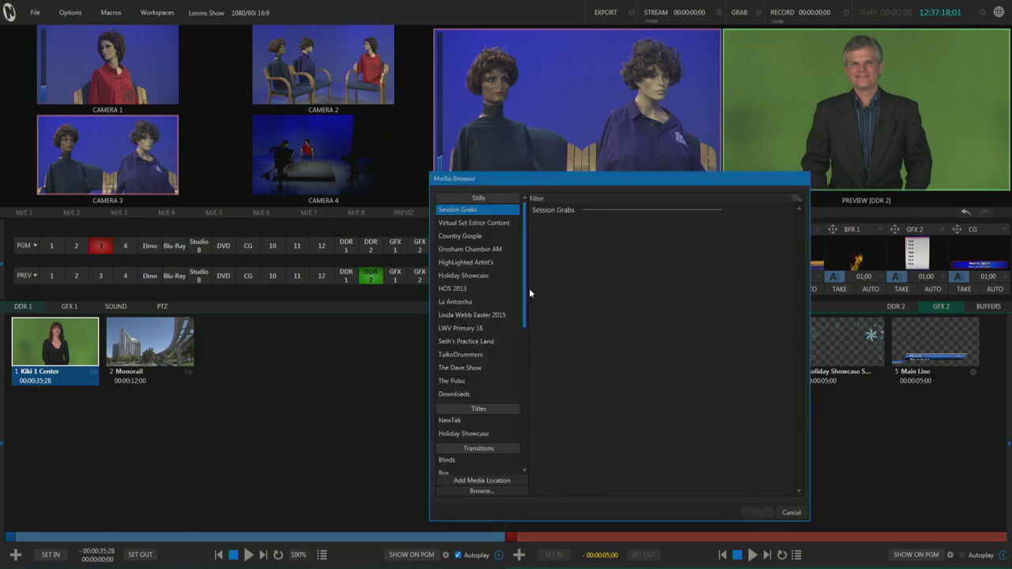
pyautogui.moveTo(524, 280); pyautogui.dragTo(520, 371)
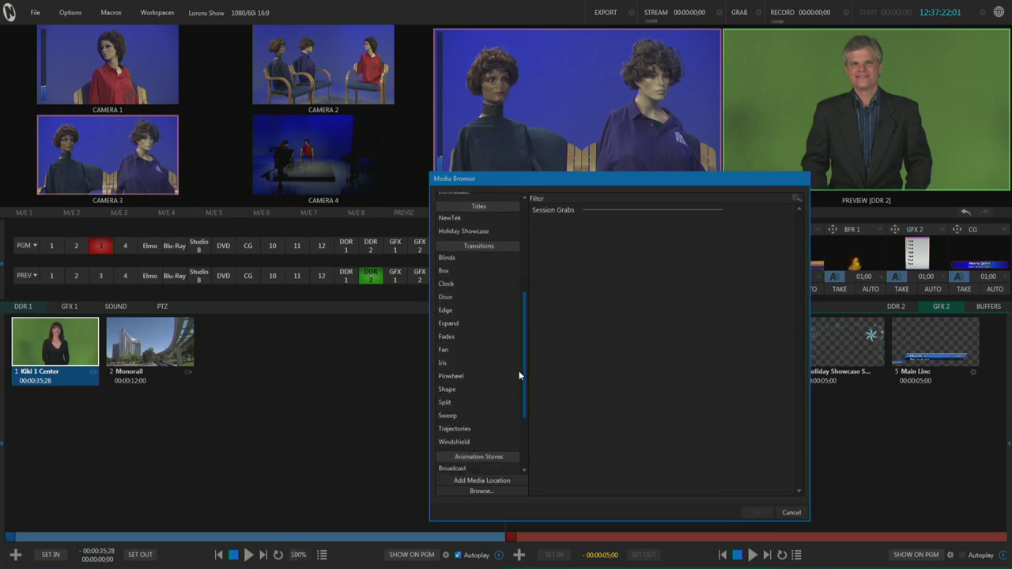
pyautogui.click(455, 274)
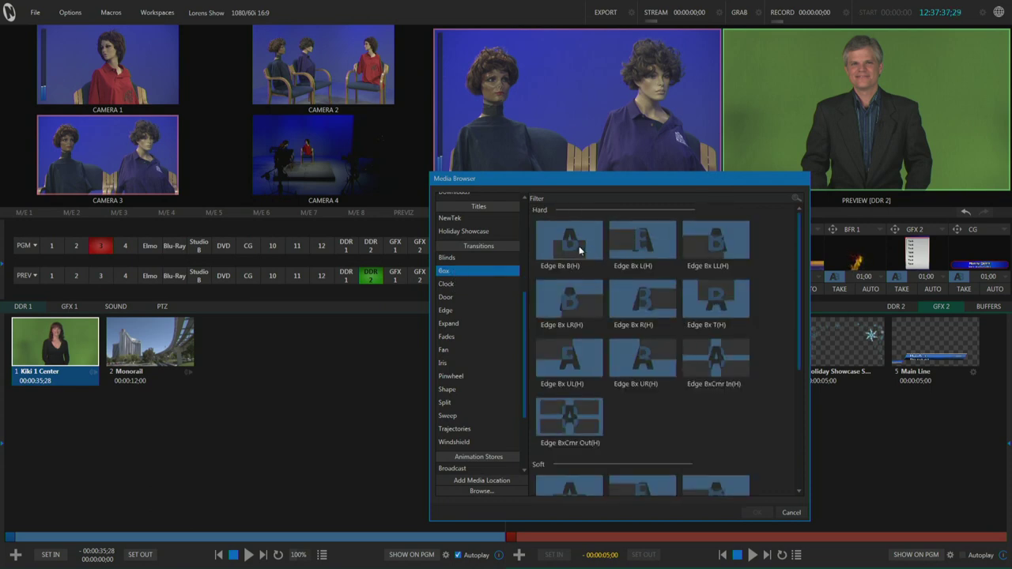
pyautogui.click(463, 284)
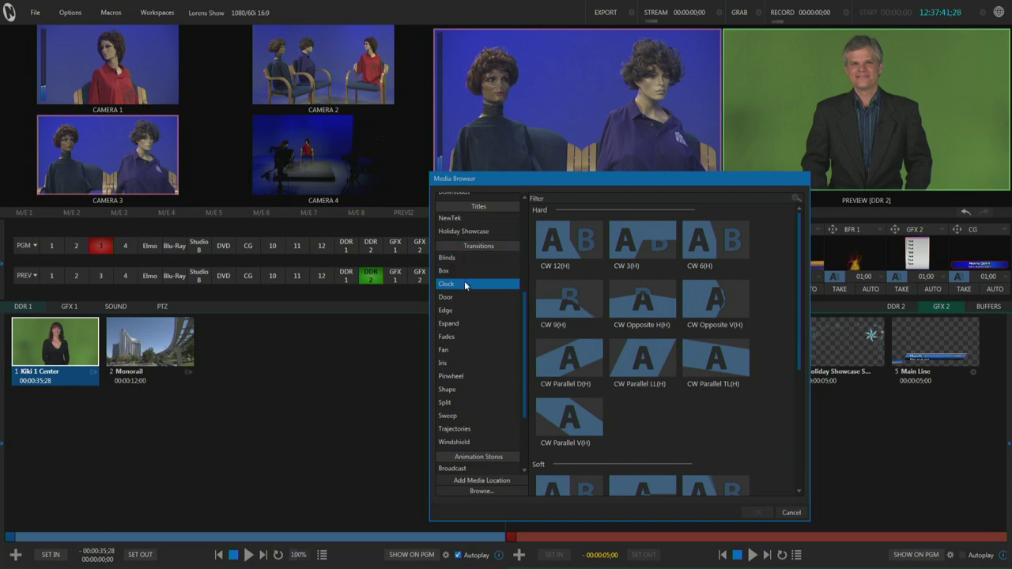
pyautogui.click(465, 432)
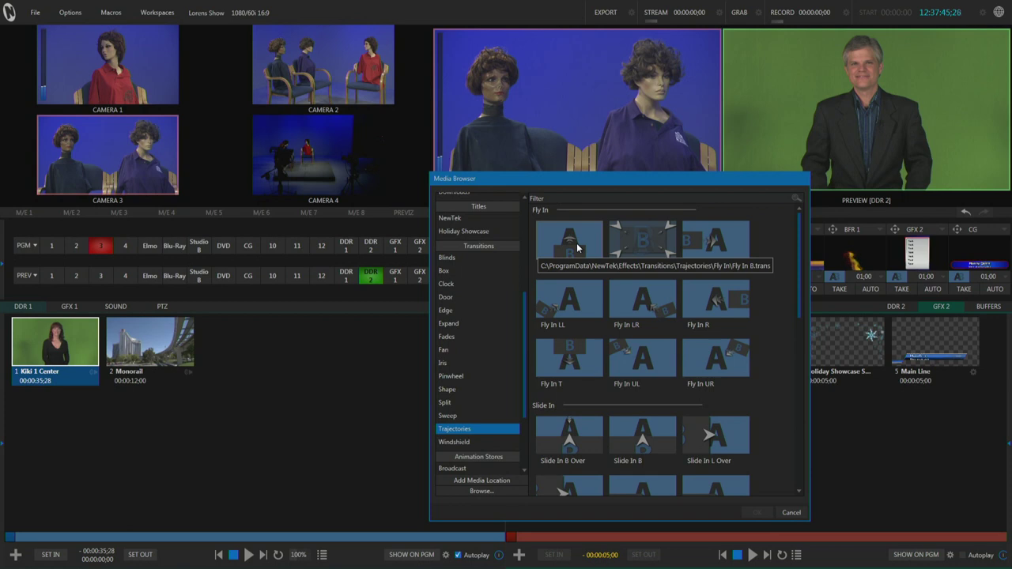
pyautogui.doubleClick(578, 301)
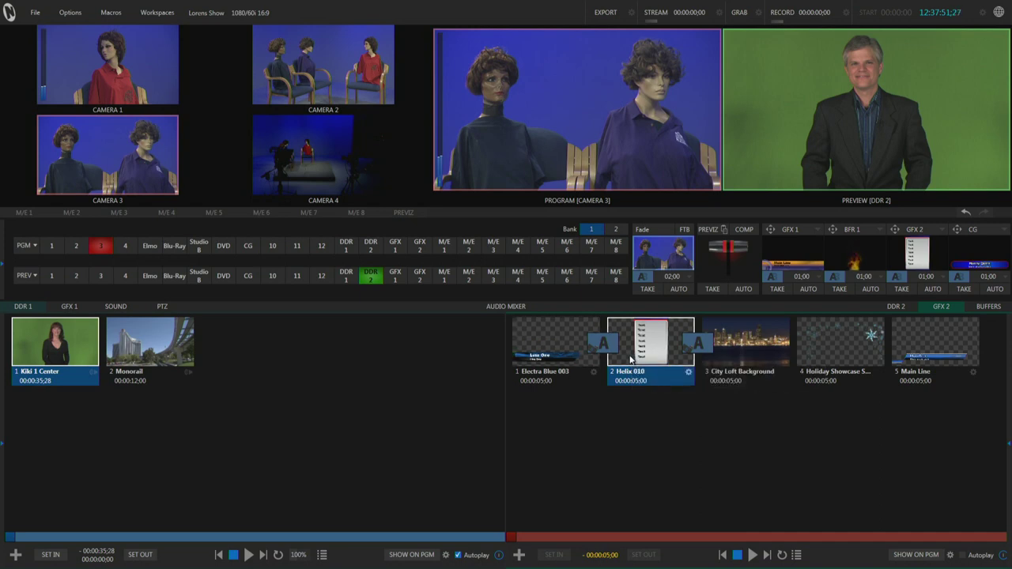
pyautogui.click(703, 349)
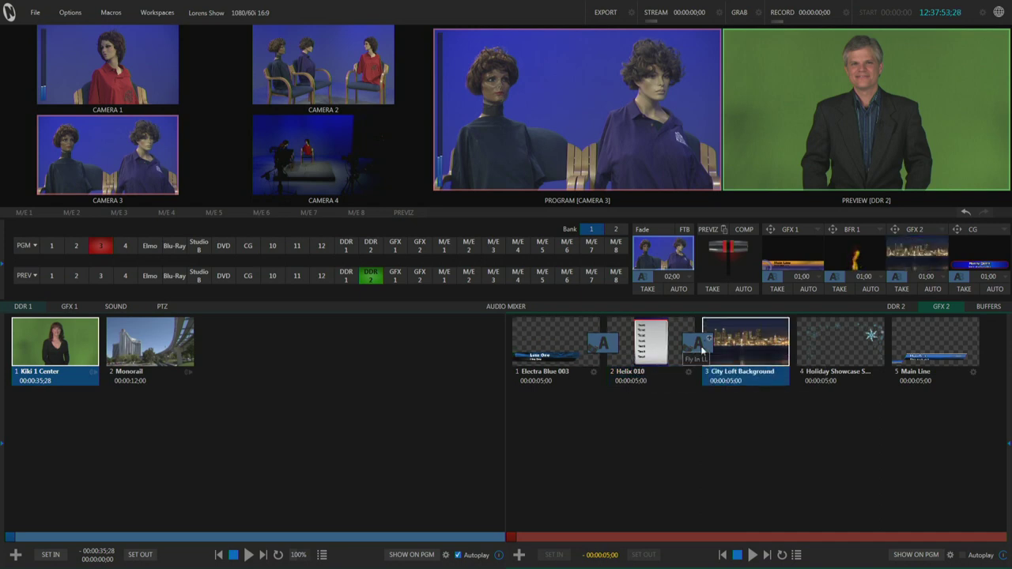
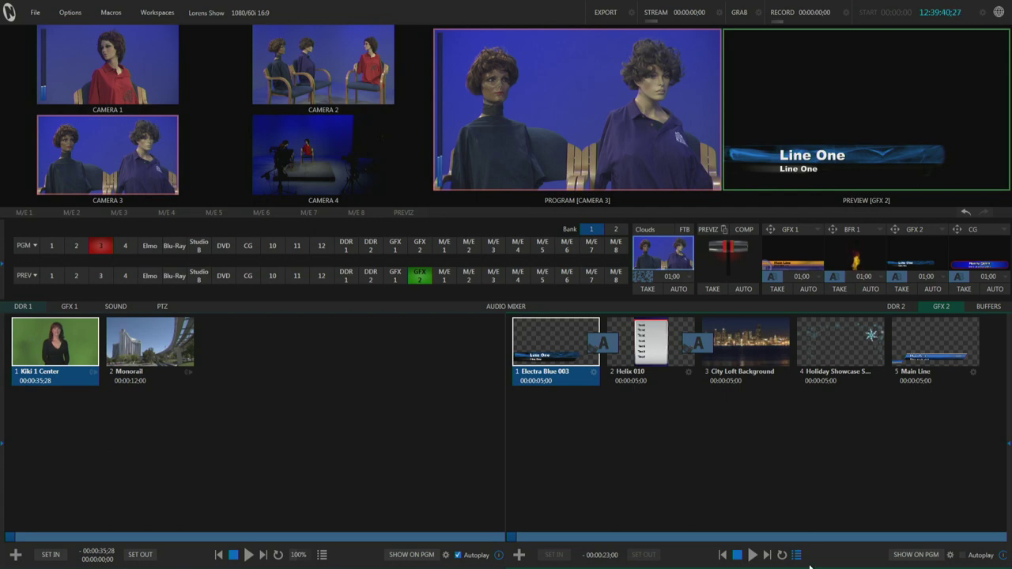
# Step: Play the GFX 2 playlist on program up to the snowflake image, and return Camera 3 to program
pyautogui.press('space')
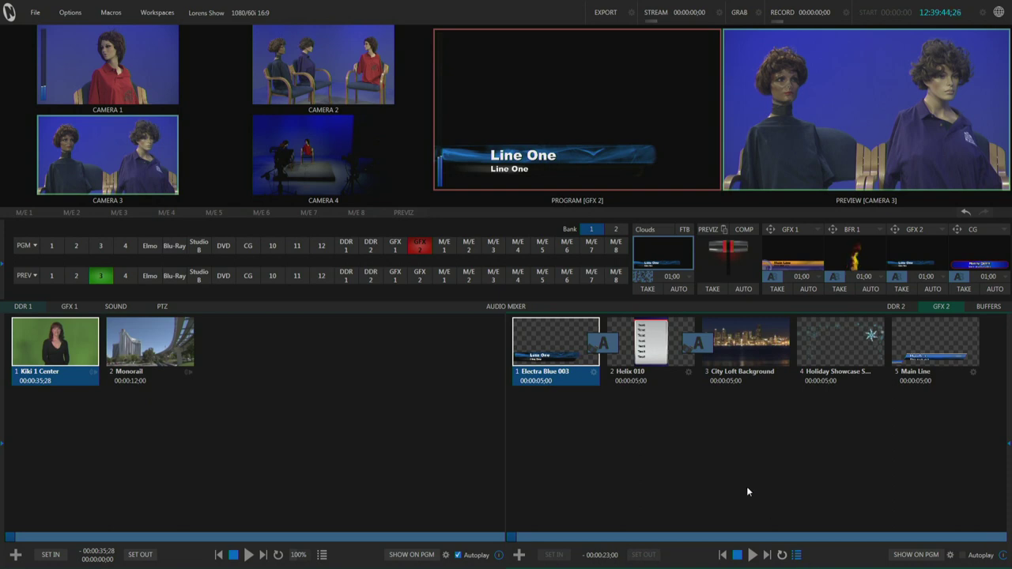
pyautogui.click(752, 556)
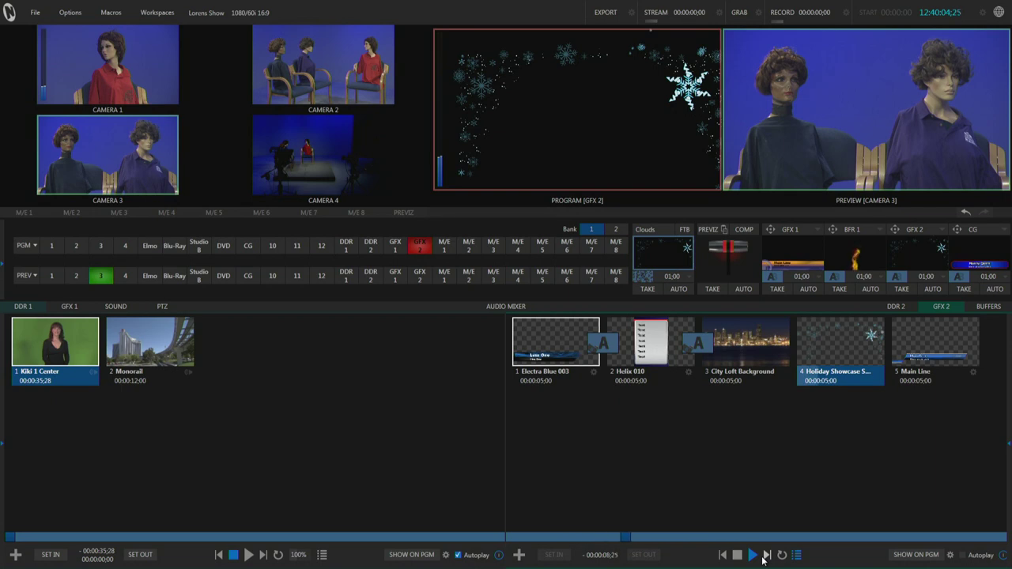
pyautogui.click(733, 556)
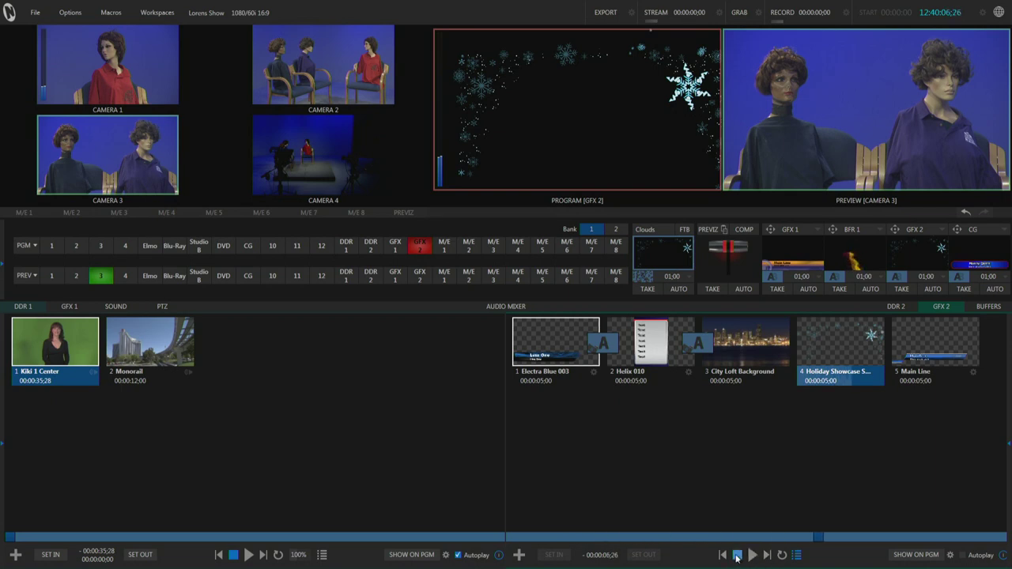
pyautogui.press('Return')
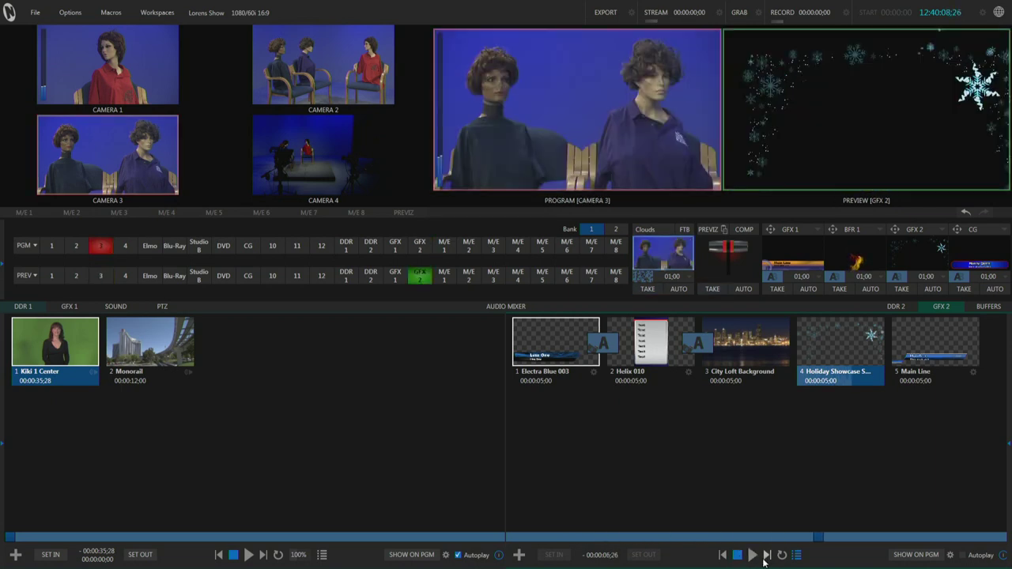
# Step: Cue Electra Blue 003 in GFX 2 with Autoplay enabled, and transition GFX 2 to program
pyautogui.click(556, 347)
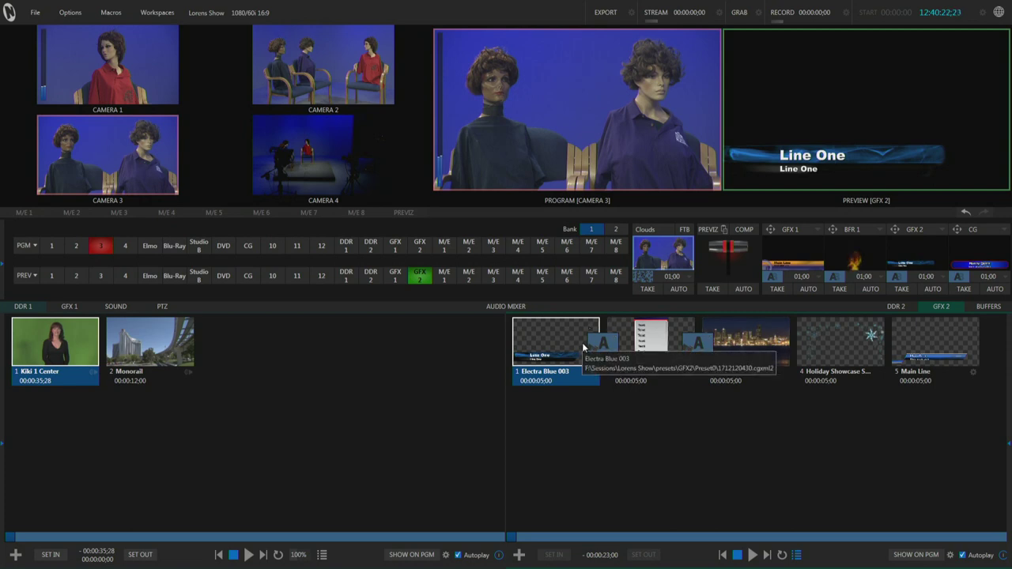
pyautogui.press('space')
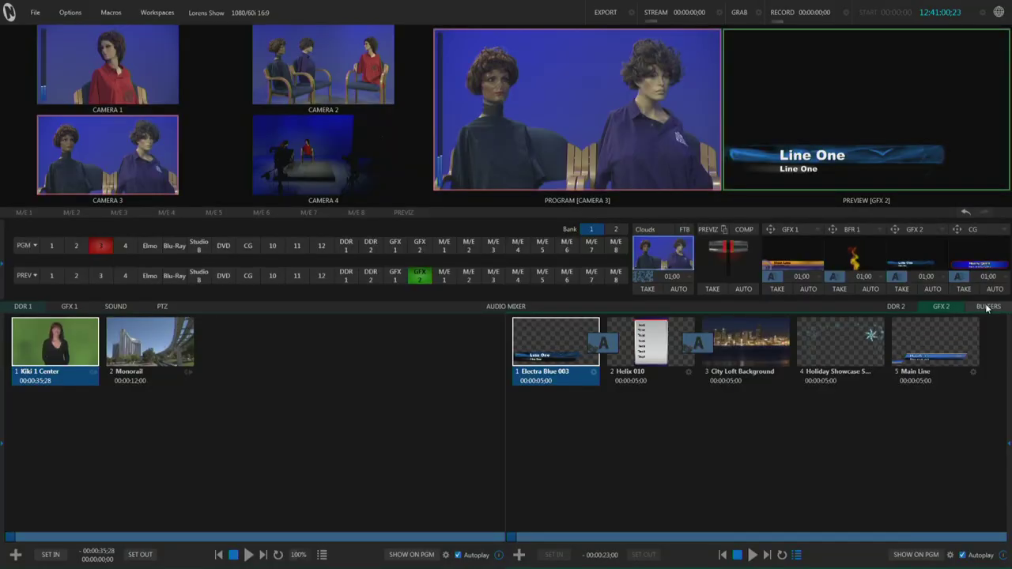
# Step: Load the Smoke Falling animation from the Effects group of the frame buffer animations into Buffer 3
pyautogui.click(986, 306)
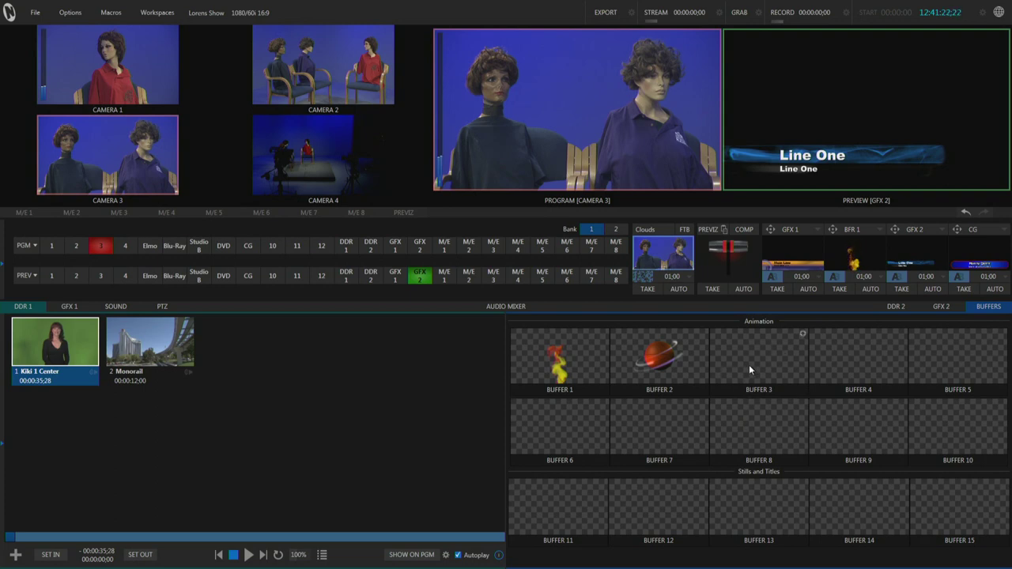
pyautogui.click(802, 335)
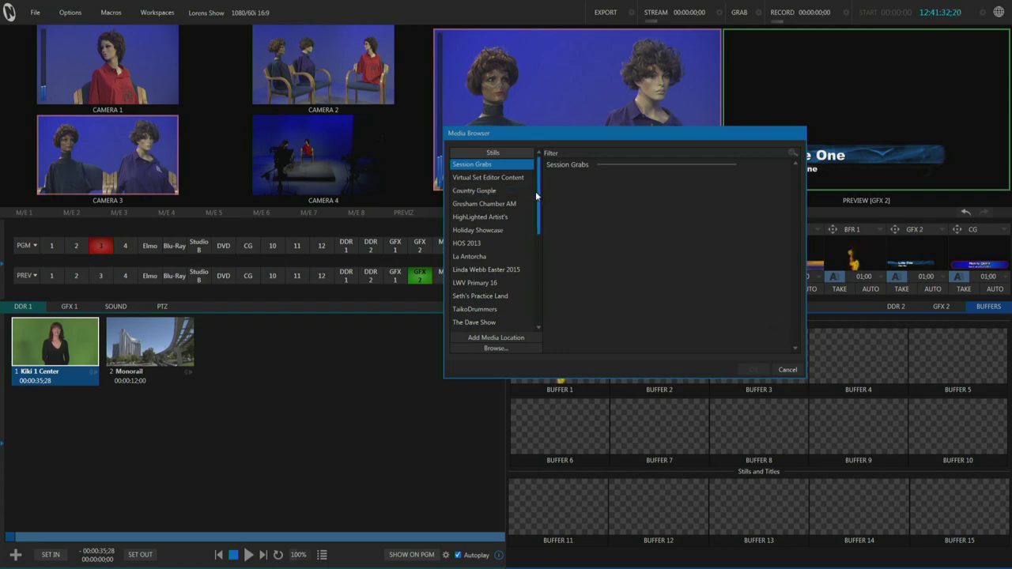
pyautogui.moveTo(536, 192); pyautogui.dragTo(538, 296)
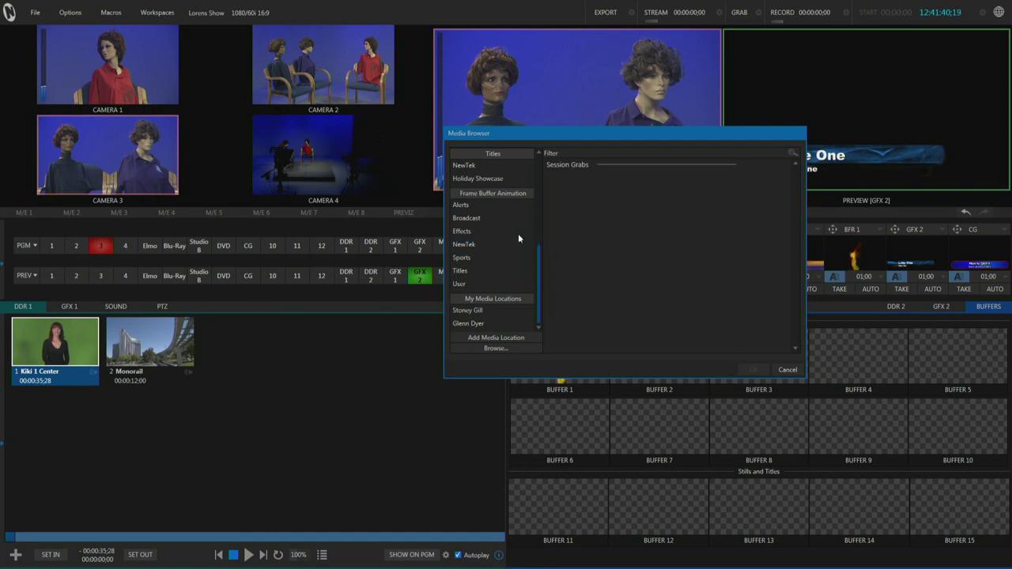
pyautogui.moveTo(534, 276); pyautogui.dragTo(543, 300)
pyautogui.click(462, 206)
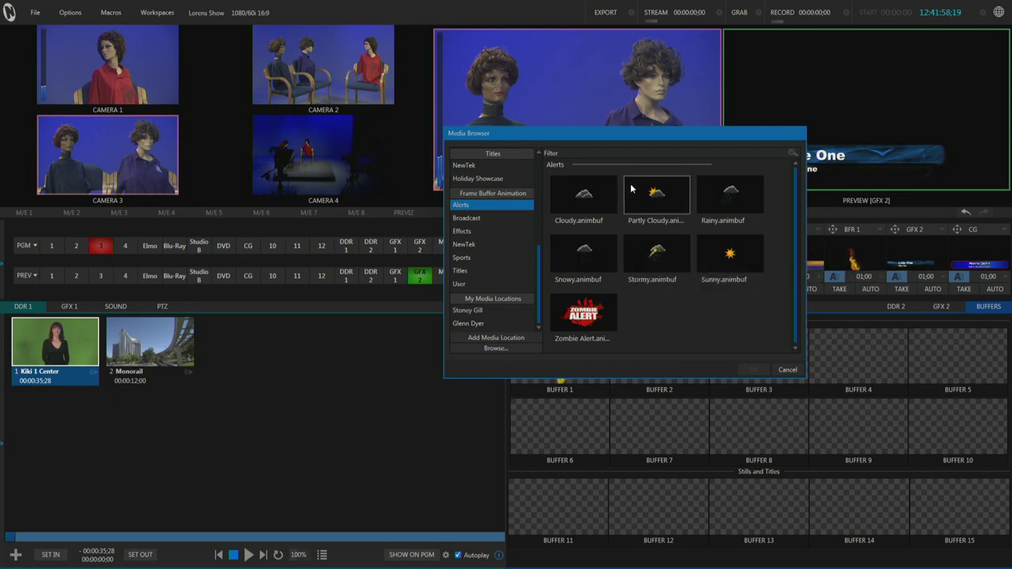
pyautogui.click(474, 219)
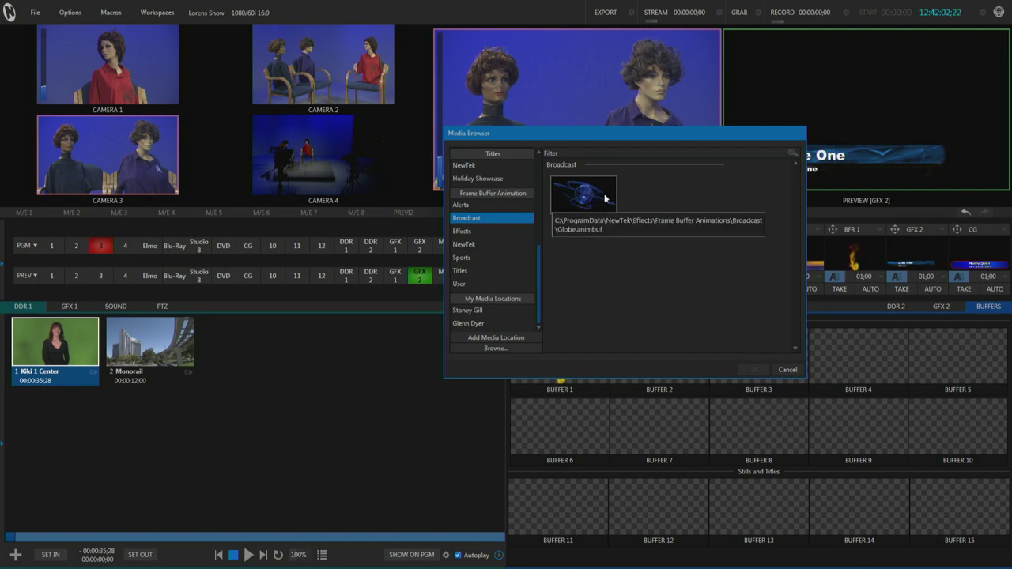
pyautogui.click(490, 233)
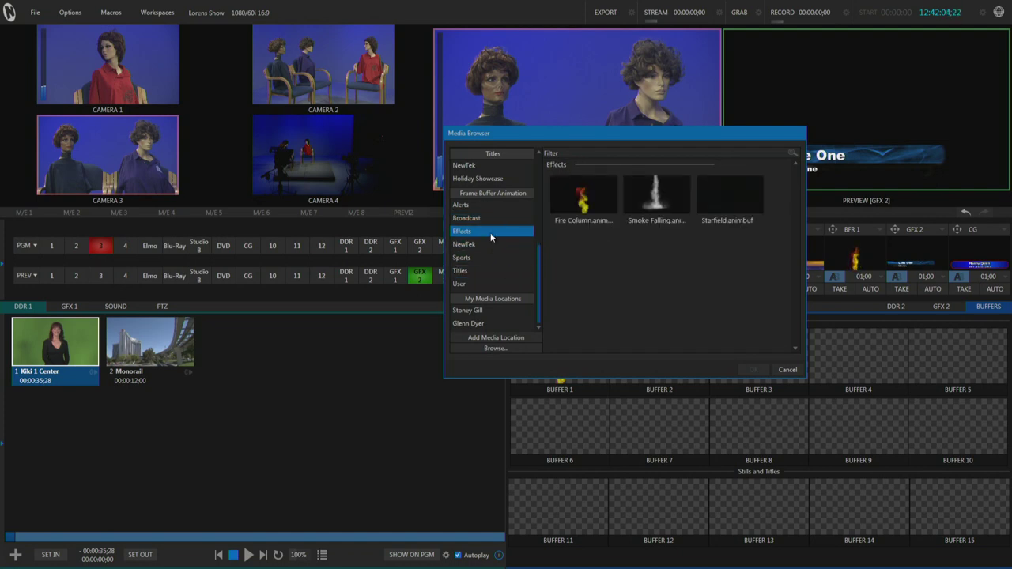
pyautogui.doubleClick(652, 199)
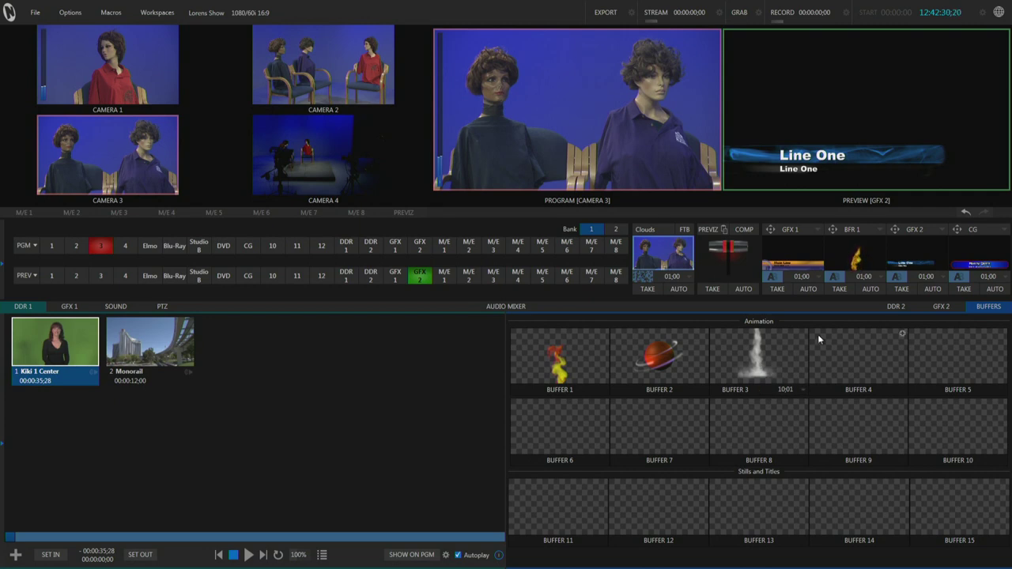
# Step: Cue City Loft Background in the GFX 2 playlist, send it to Buffer 4, and show the buffers
pyautogui.click(840, 289)
pyautogui.click(938, 307)
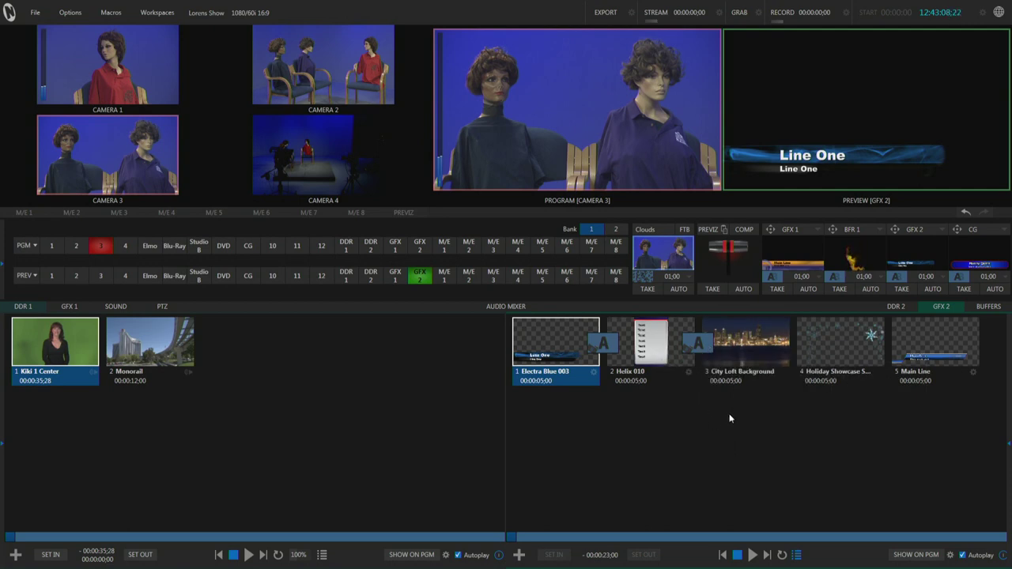
pyautogui.click(747, 347)
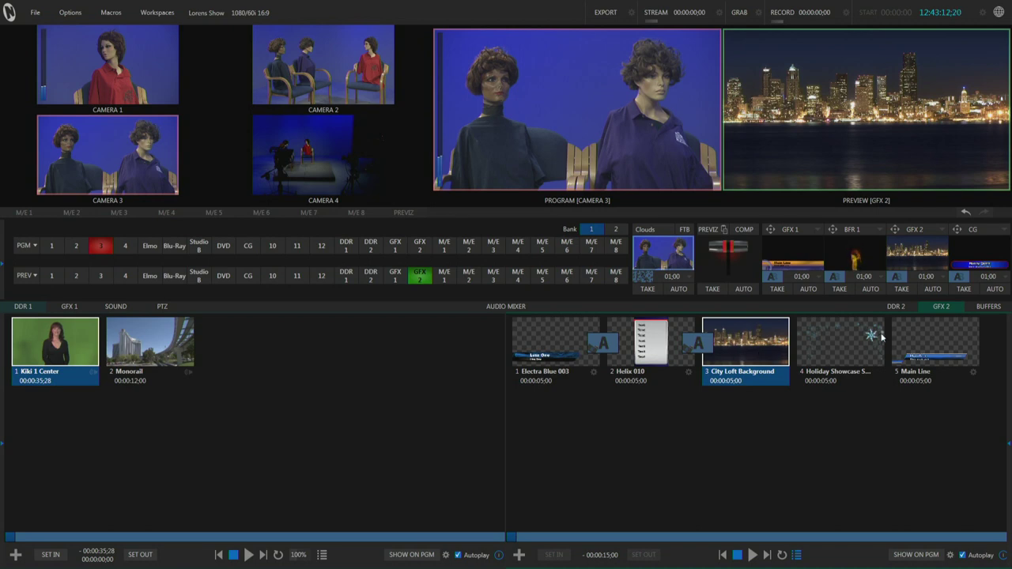
pyautogui.click(989, 307)
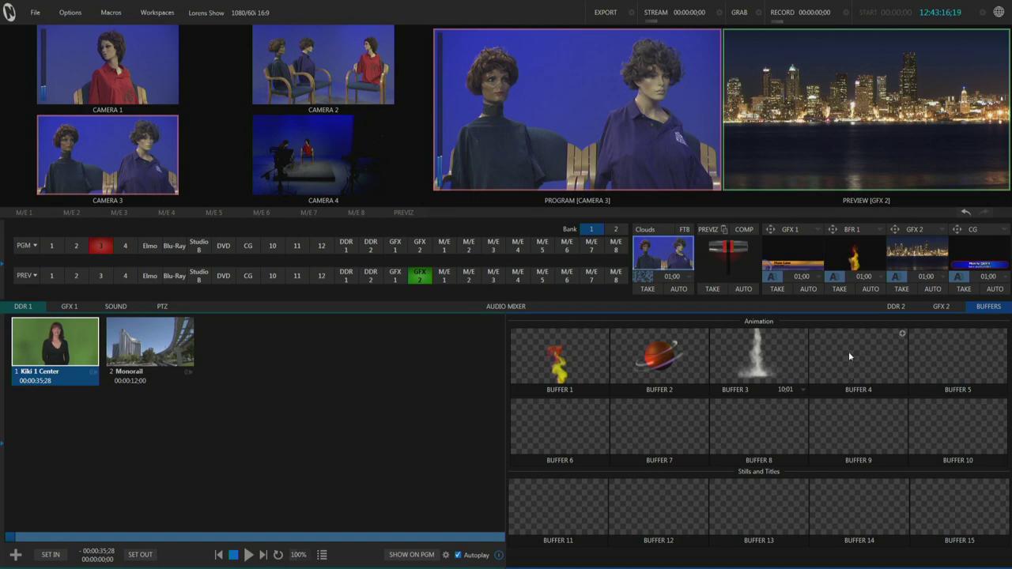
pyautogui.click(930, 308)
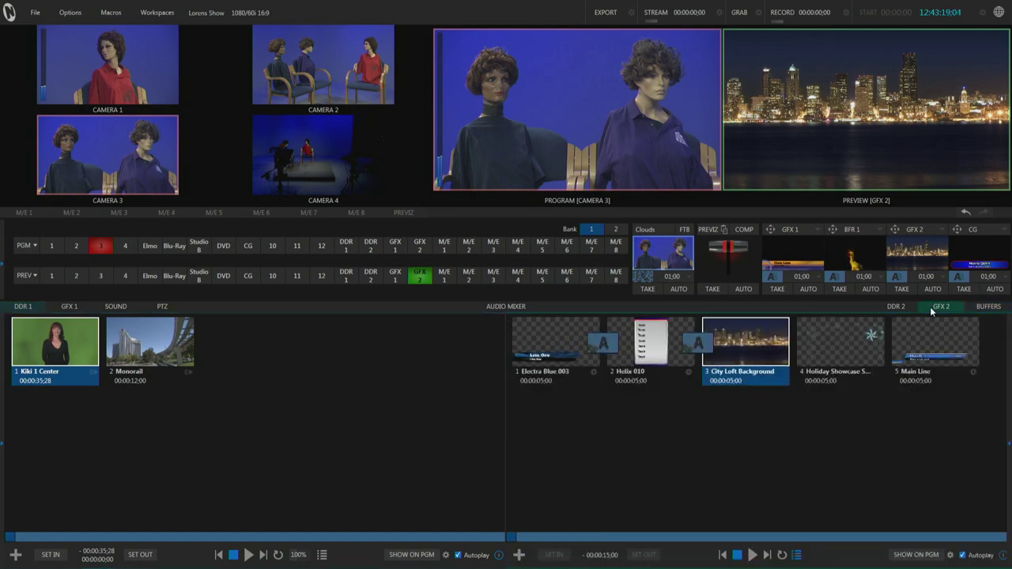
pyautogui.rightClick(743, 344)
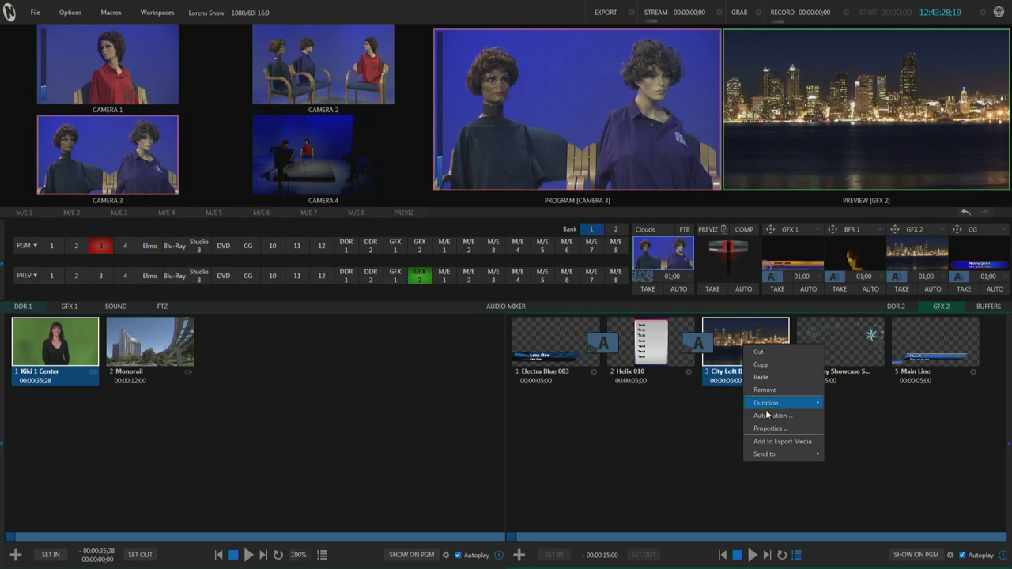
pyautogui.moveTo(781, 457)
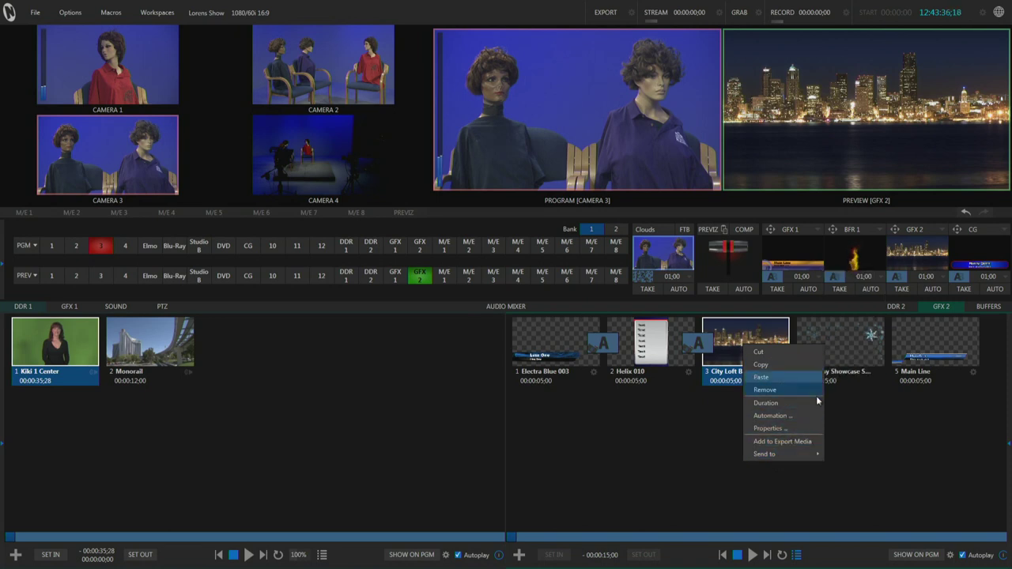
pyautogui.moveTo(820, 457)
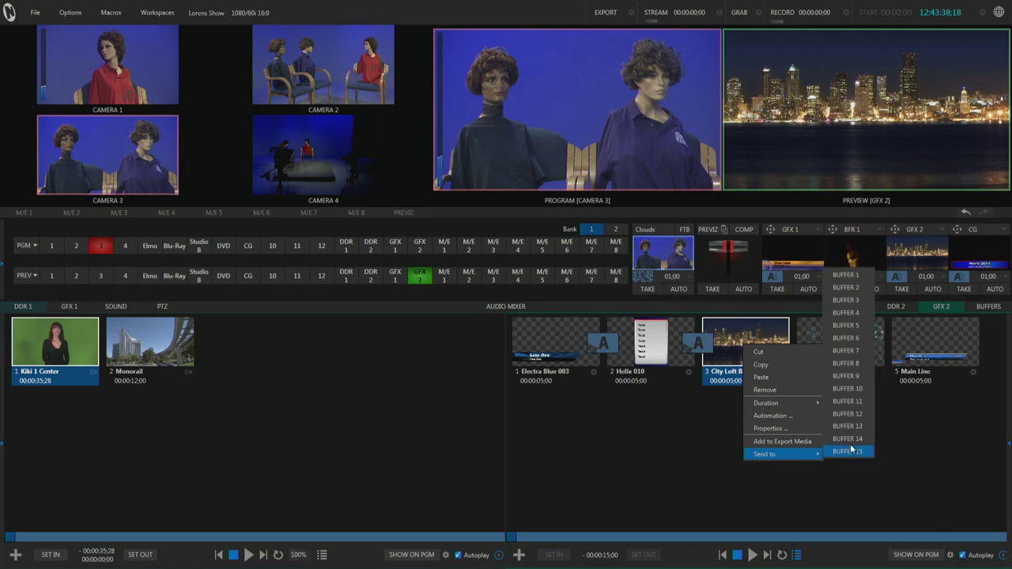
pyautogui.click(845, 313)
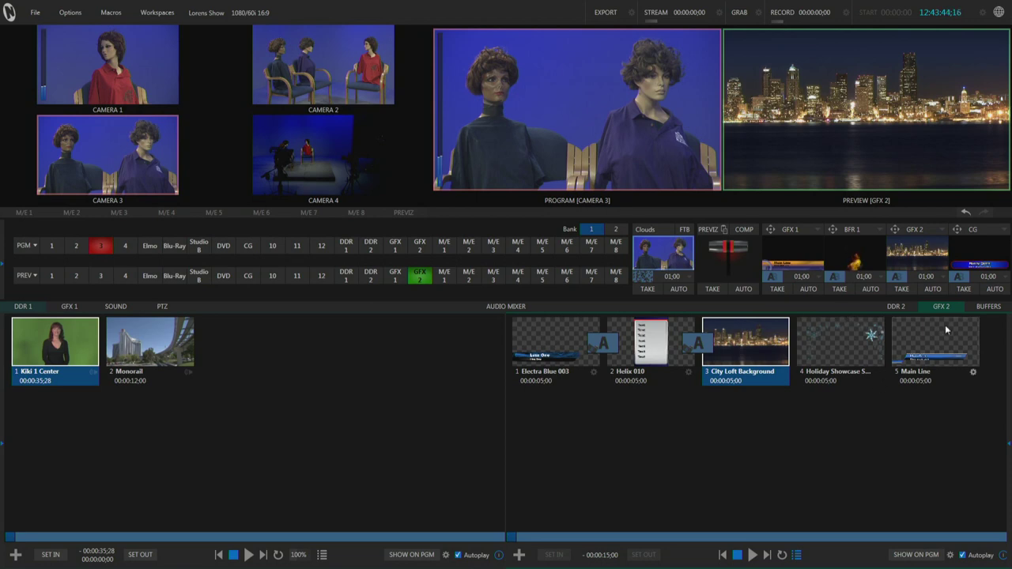
pyautogui.click(988, 305)
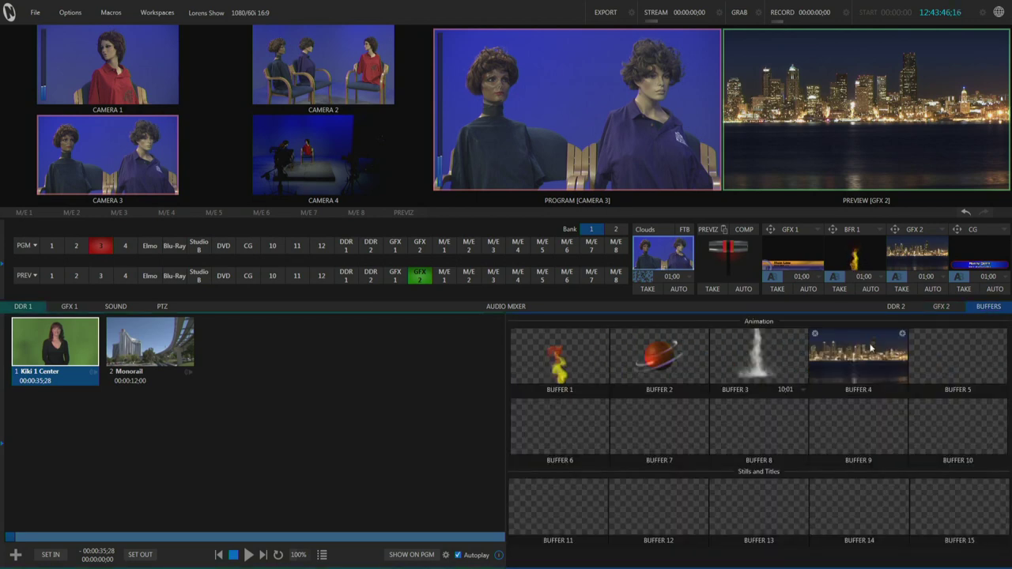